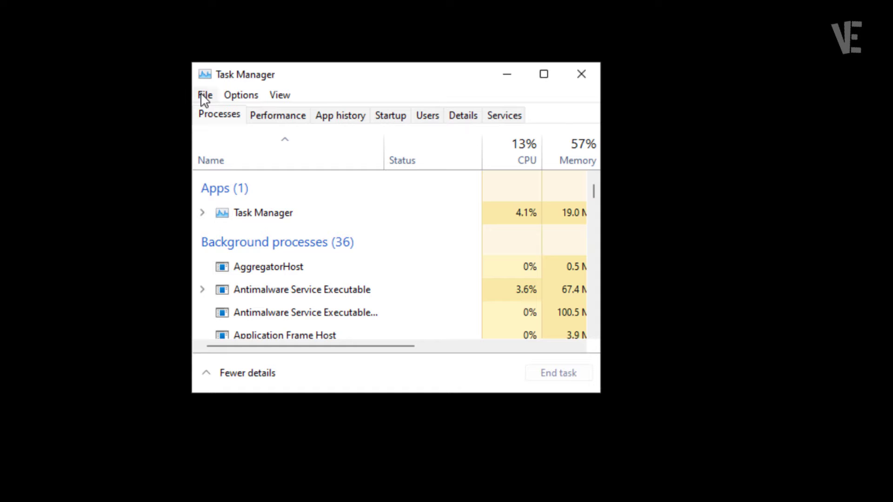
- Run regedit as a new task with administrative privileges from Task Manager
{"action": "left_click", "coordinate": [204, 96]}
{"action": "left_click", "coordinate": [262, 115]}
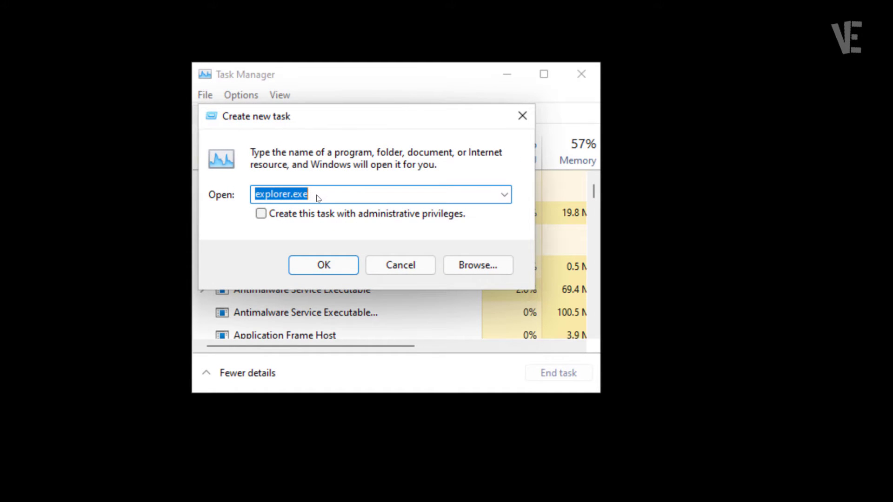
{"action": "type", "text": "re"}
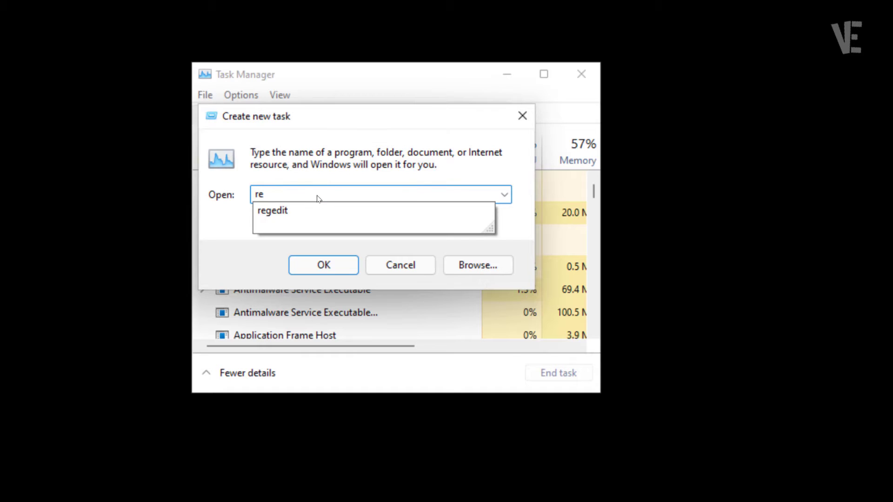
{"action": "type", "text": "gedit"}
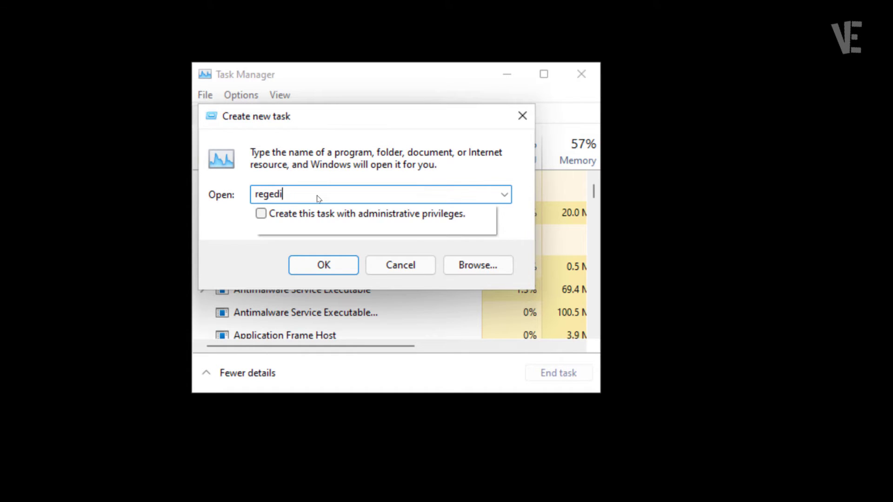
{"action": "left_click", "coordinate": [261, 214]}
{"action": "left_click", "coordinate": [330, 269]}
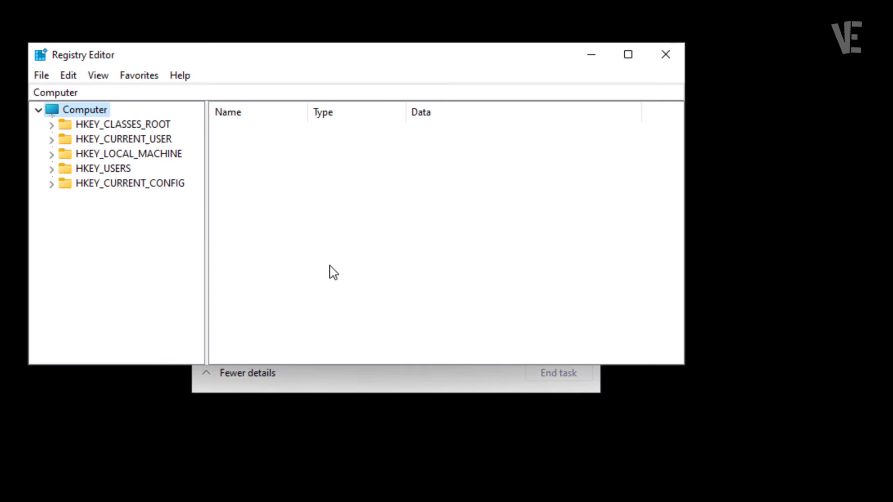
- Expand the registry tree down to HKEY_LOCAL_MACHINE\SOFTWARE\Microsoft
{"action": "left_click", "coordinate": [124, 158]}
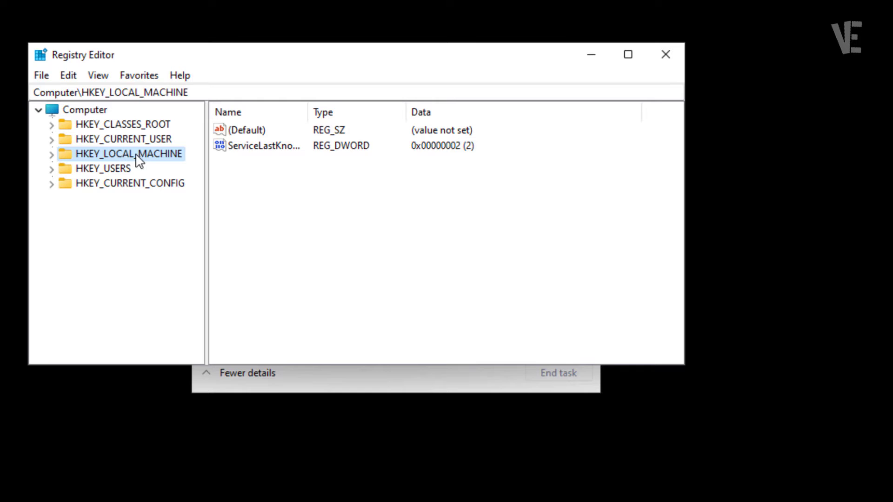
{"action": "left_click", "coordinate": [51, 154]}
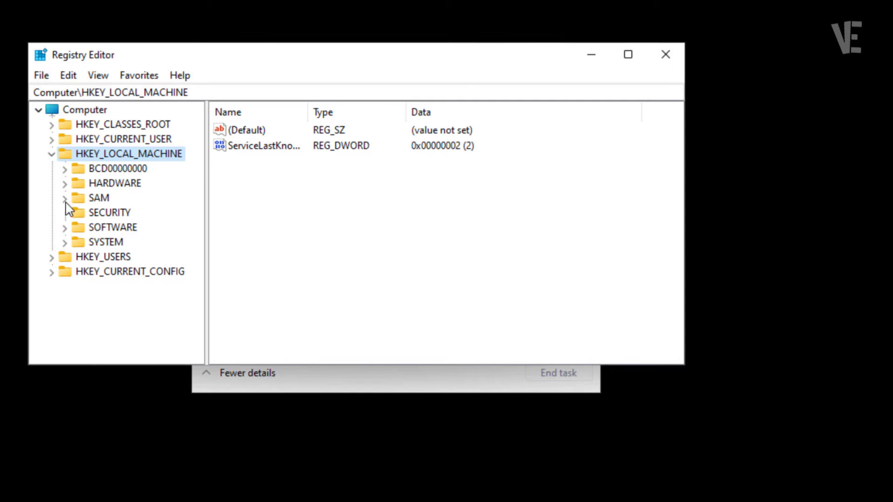
{"action": "left_click", "coordinate": [111, 229]}
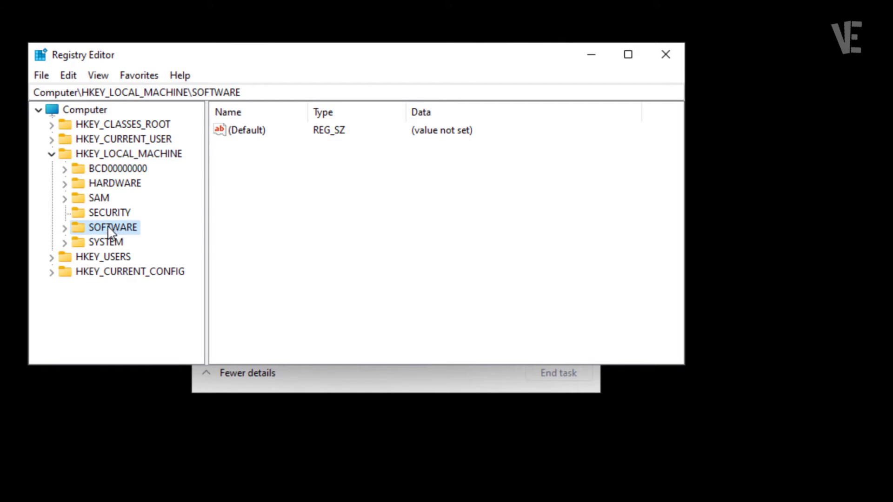
{"action": "left_click", "coordinate": [65, 228]}
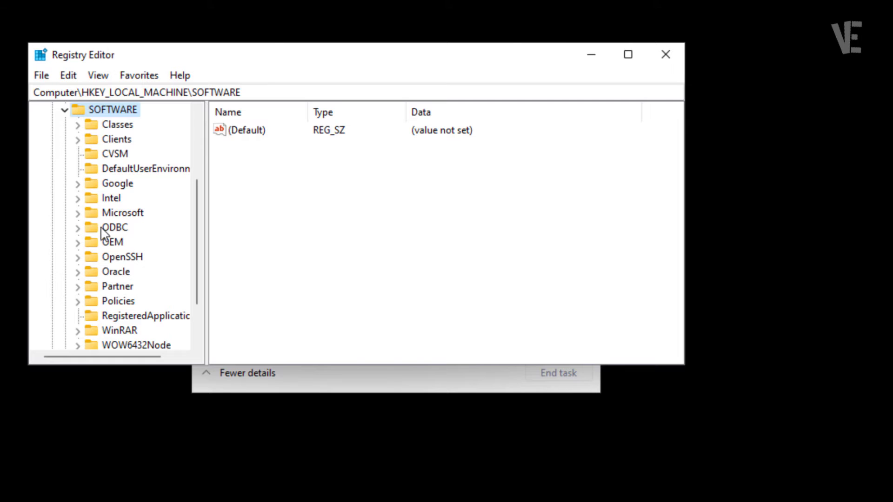
{"action": "left_click", "coordinate": [126, 216]}
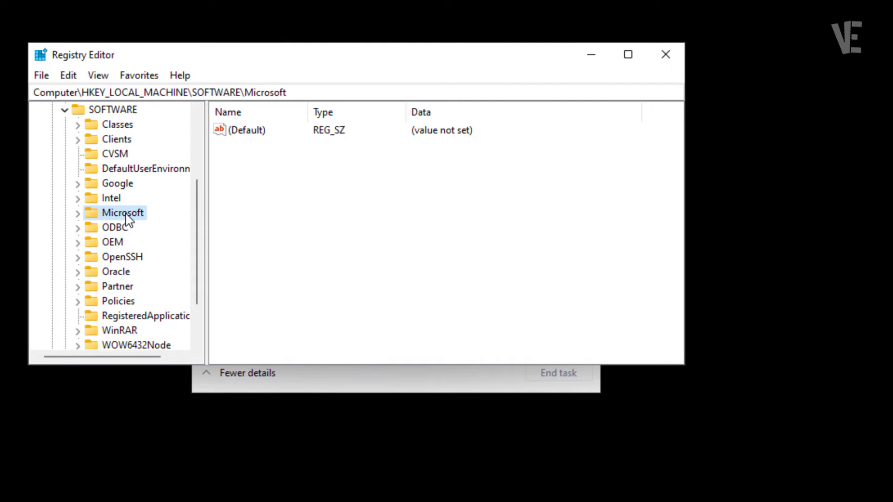
{"action": "left_click", "coordinate": [78, 215]}
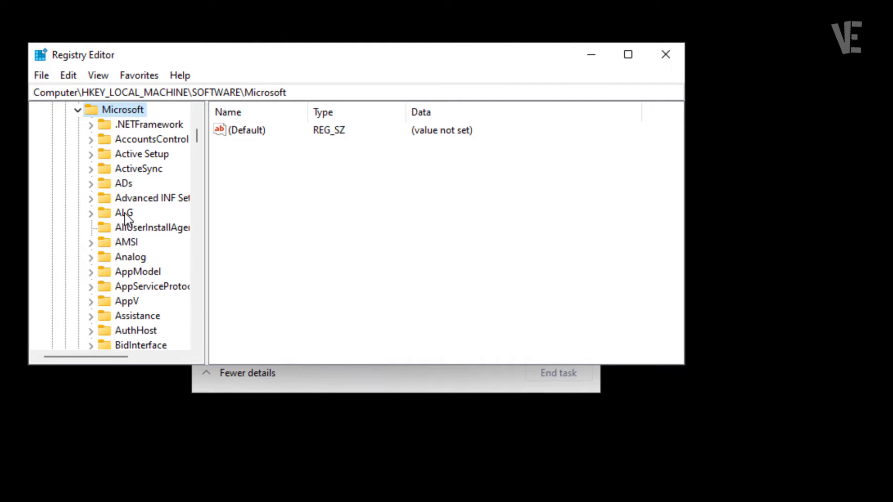
- Widen the registry key tree and expand the Windows NT key under Microsoft
{"action": "scroll", "coordinate": [132, 221], "scroll_direction": "down", "scroll_amount": 2}
{"action": "scroll", "coordinate": [134, 223], "scroll_direction": "down", "scroll_amount": 8}
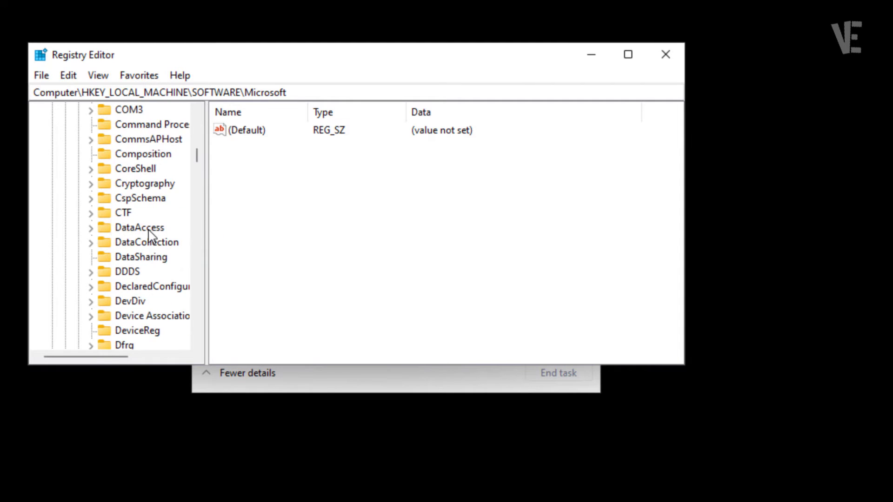
{"action": "scroll", "coordinate": [148, 235], "scroll_direction": "down", "scroll_amount": 20}
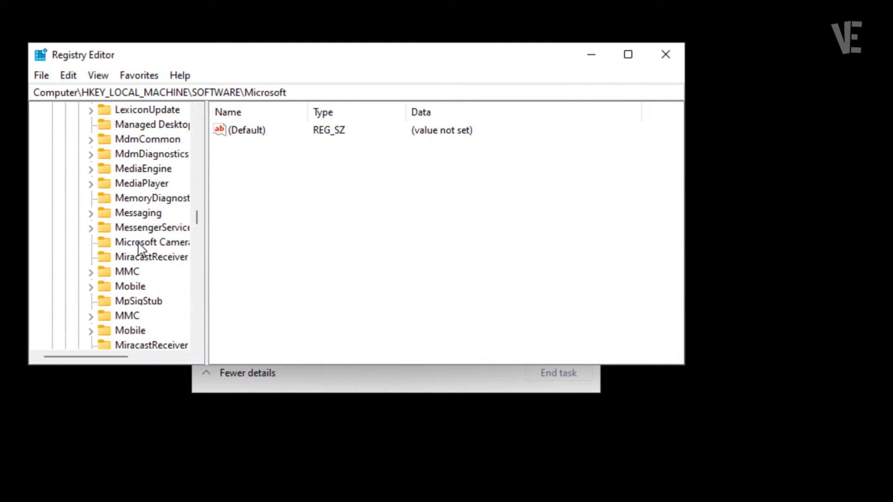
{"action": "scroll", "coordinate": [140, 250], "scroll_direction": "down", "scroll_amount": 20}
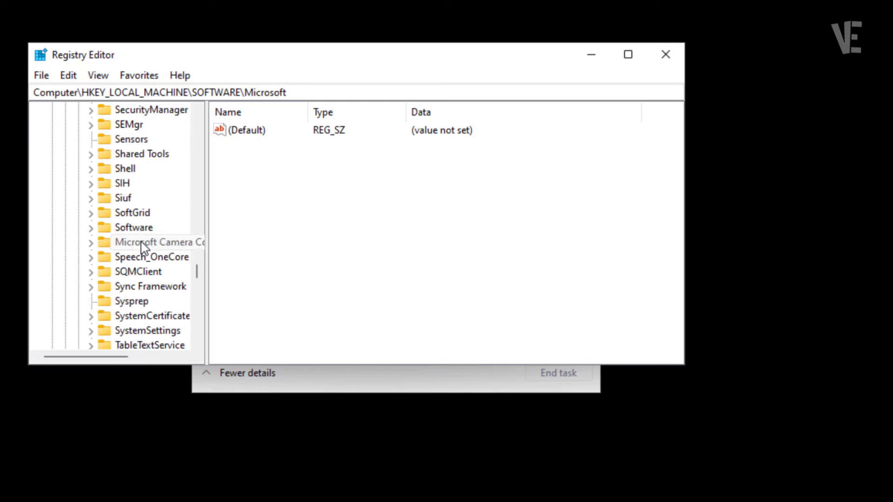
{"action": "scroll", "coordinate": [144, 248], "scroll_direction": "down", "scroll_amount": 10}
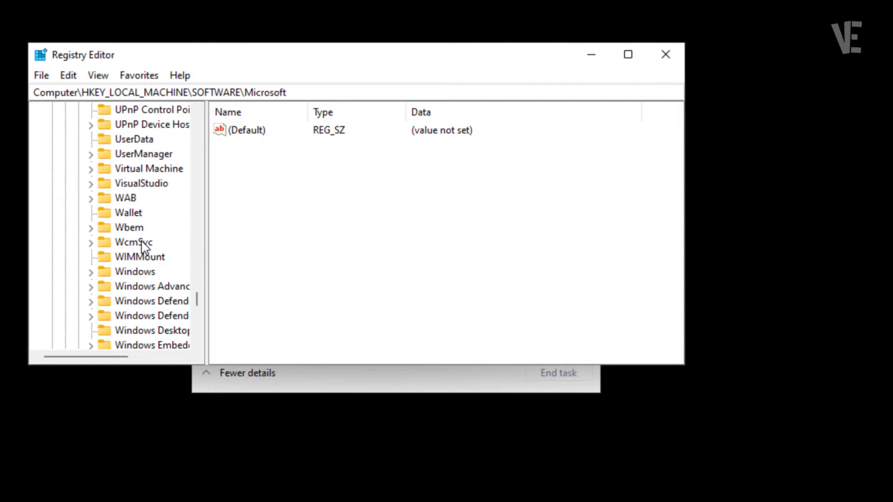
{"action": "scroll", "coordinate": [143, 246], "scroll_direction": "down", "scroll_amount": 2}
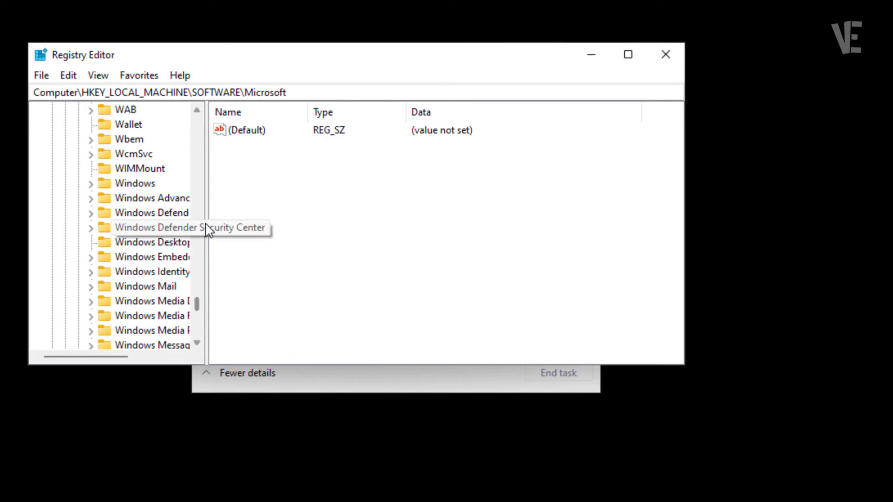
{"action": "left_click_drag", "start_coordinate": [209, 209], "coordinate": [250, 197]}
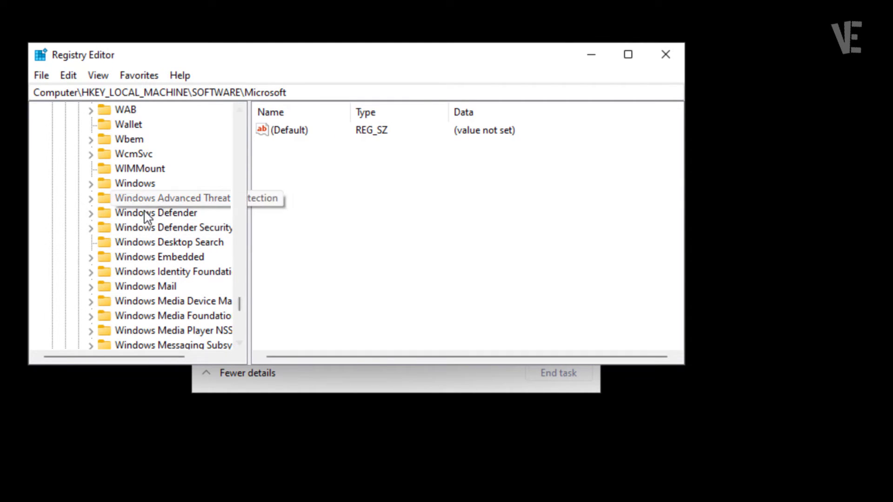
{"action": "scroll", "coordinate": [150, 234], "scroll_direction": "down", "scroll_amount": 3}
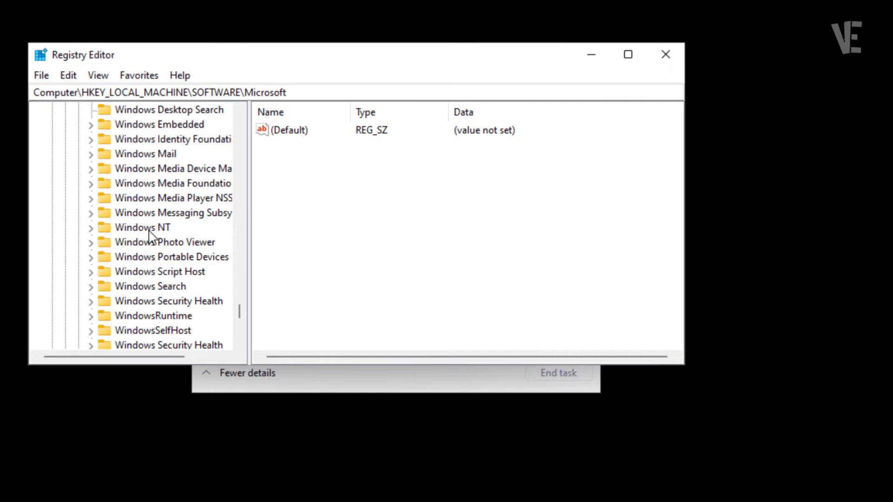
{"action": "left_click", "coordinate": [140, 228]}
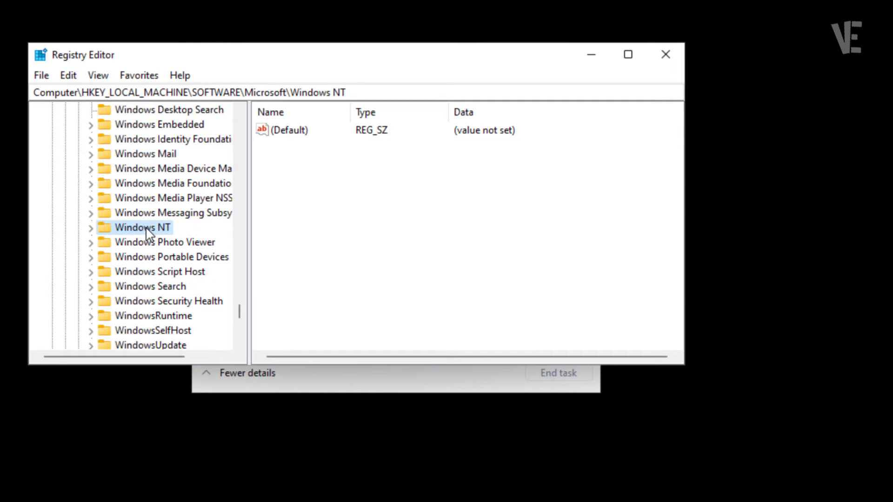
{"action": "left_click", "coordinate": [92, 229]}
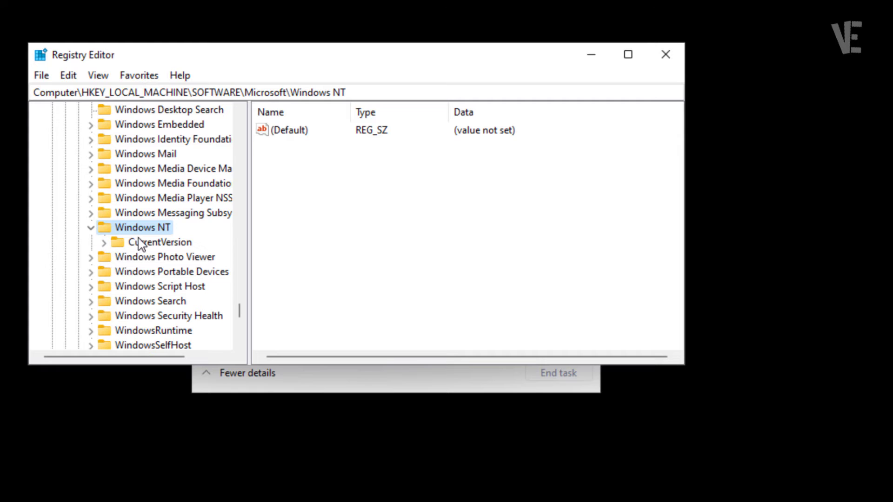
- Expand the CurrentVersion key under Windows NT and open its Winlogon key
{"action": "left_click", "coordinate": [163, 242]}
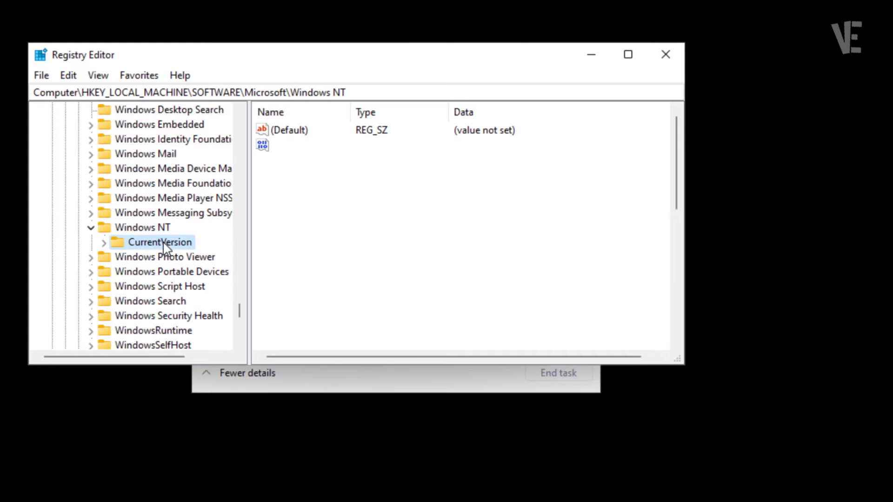
{"action": "left_click", "coordinate": [104, 243]}
{"action": "scroll", "coordinate": [200, 244], "scroll_direction": "down", "scroll_amount": 8}
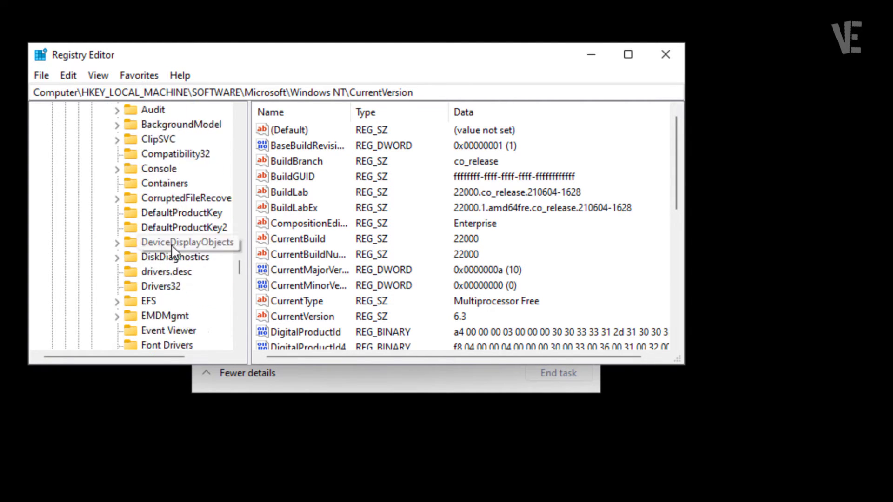
{"action": "scroll", "coordinate": [179, 256], "scroll_direction": "down", "scroll_amount": 15}
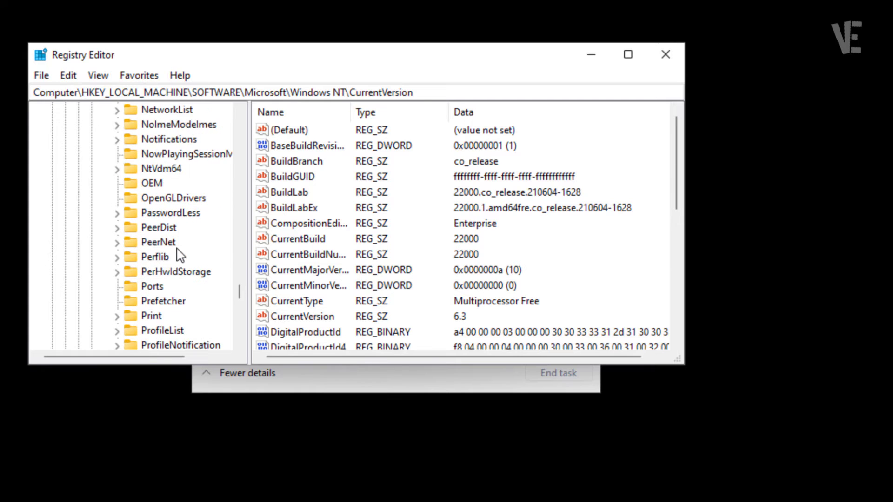
{"action": "scroll", "coordinate": [180, 256], "scroll_direction": "down", "scroll_amount": 3}
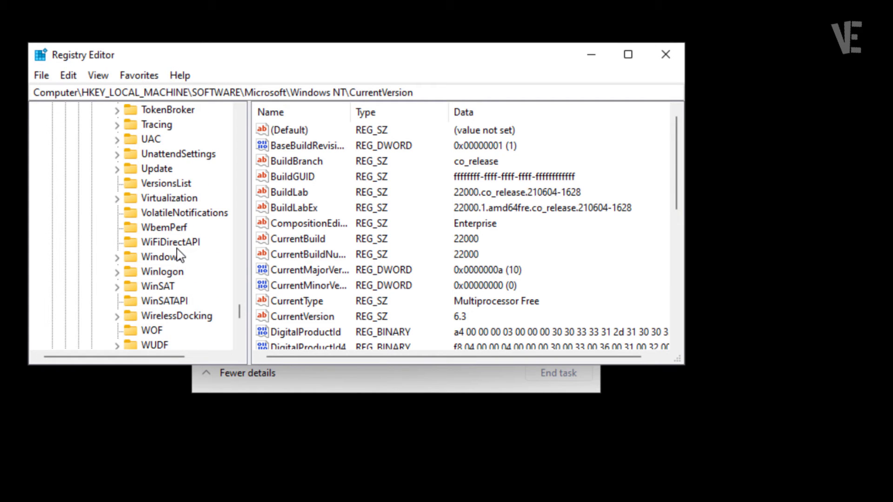
{"action": "left_click", "coordinate": [161, 273]}
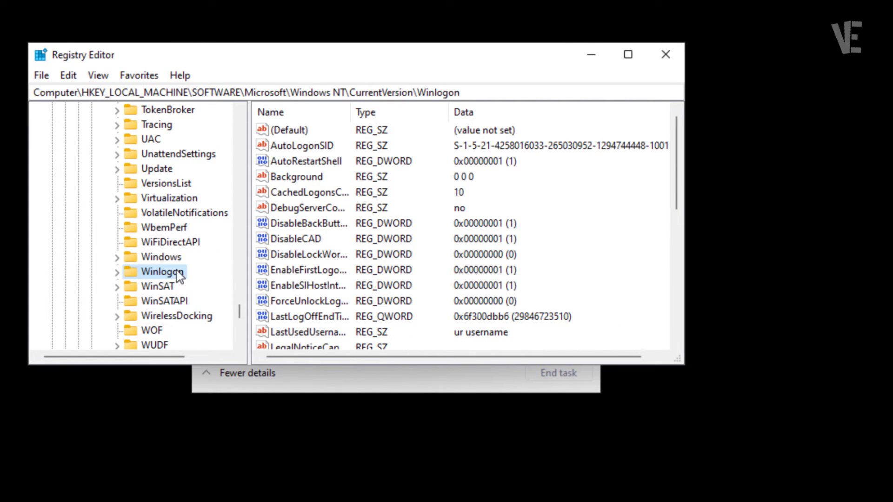
- Set the value data of the Shell string in the Winlogon key to explorer.exe
{"action": "scroll", "coordinate": [312, 249], "scroll_direction": "down", "scroll_amount": 6}
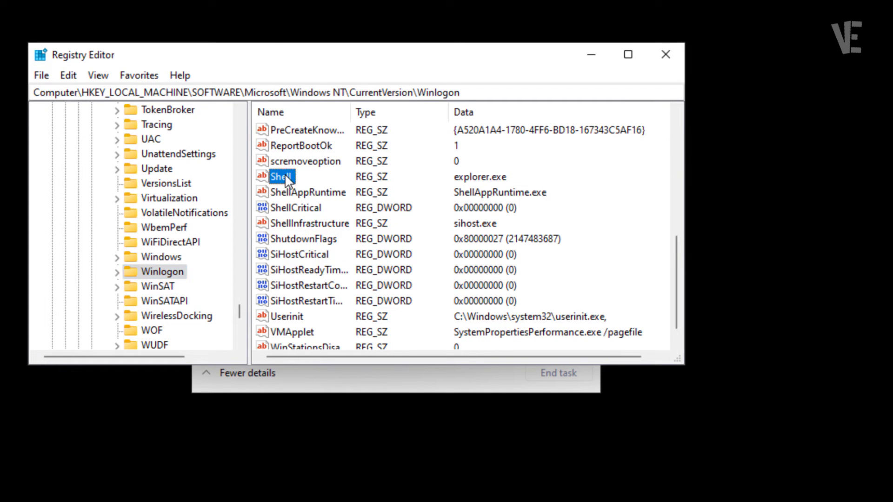
{"action": "right_click", "coordinate": [285, 177]}
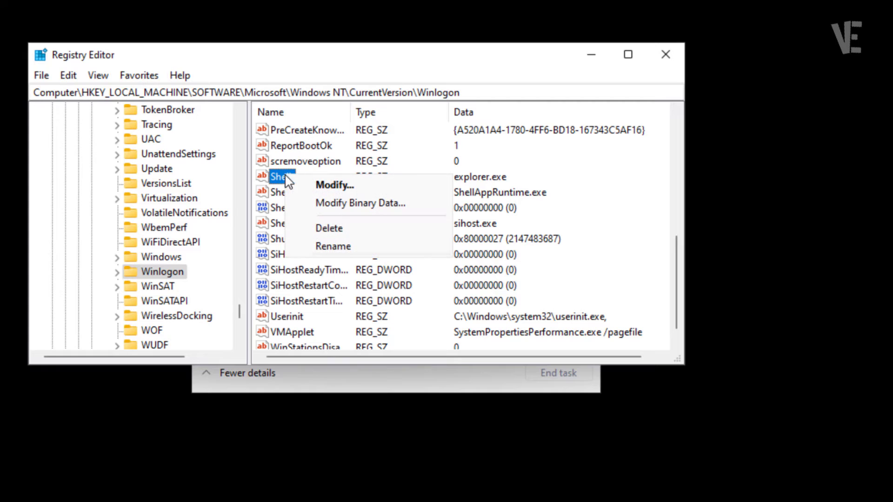
{"action": "left_click", "coordinate": [339, 186]}
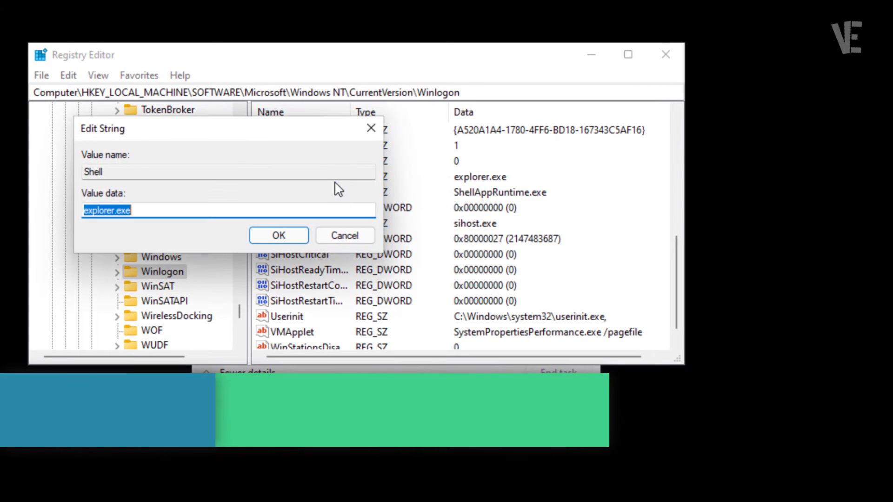
{"action": "left_click", "coordinate": [167, 213]}
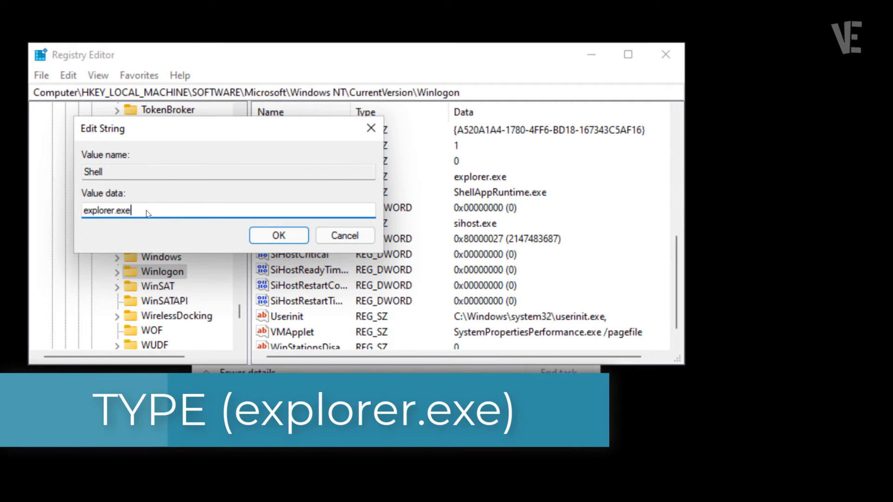
{"action": "left_click_drag", "start_coordinate": [167, 213], "coordinate": [90, 239]}
{"action": "type", "text": "explor"}
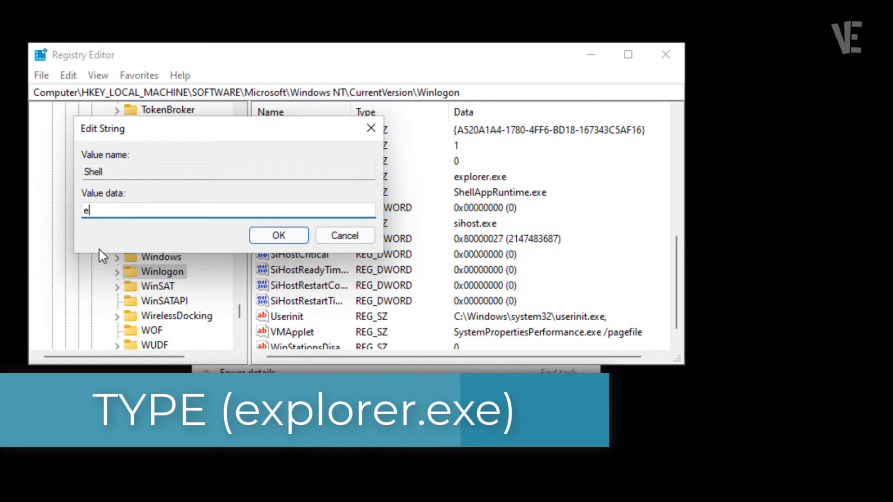
{"action": "type", "text": "er"}
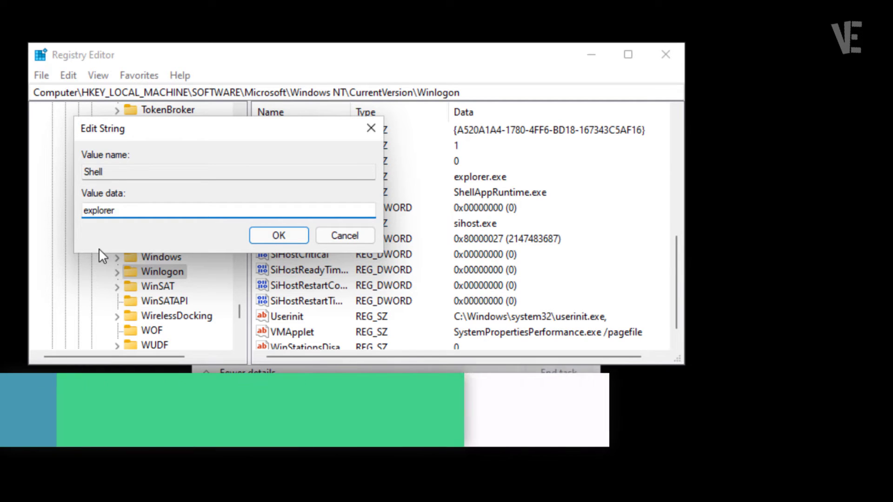
{"action": "type", "text": ".exe"}
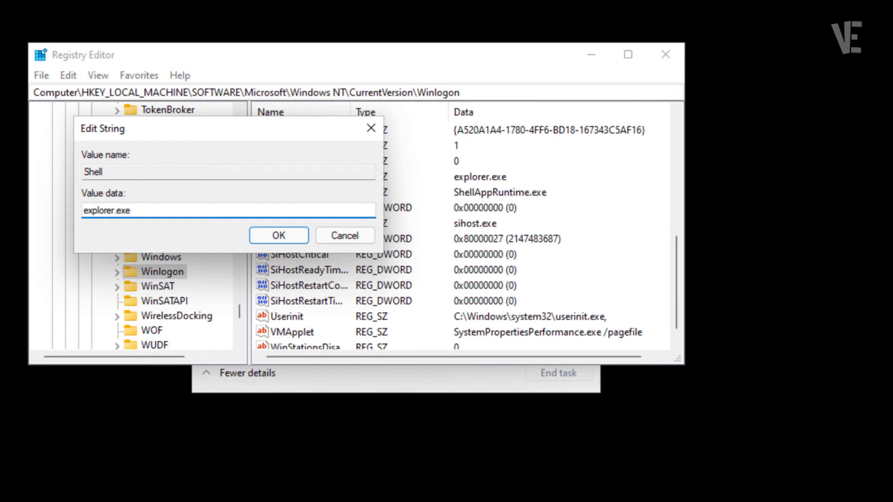
{"action": "left_click", "coordinate": [279, 236]}
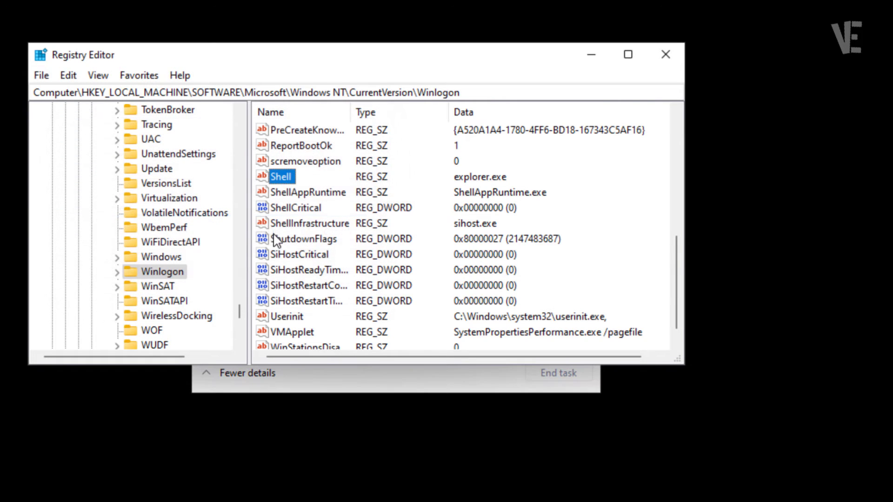
- Close Registry Editor and Task Manager, and restart the PC into the Windows recovery options
{"action": "left_click", "coordinate": [665, 54]}
{"action": "left_click", "coordinate": [586, 69]}
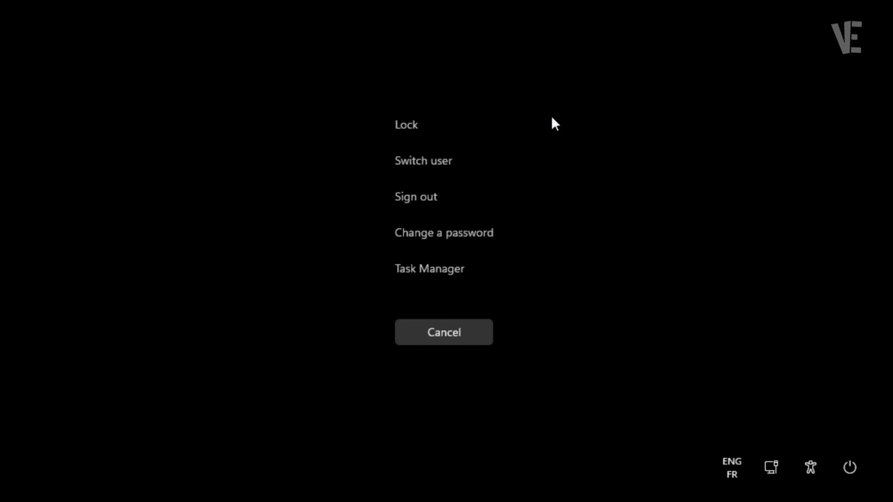
{"action": "left_click", "coordinate": [850, 460]}
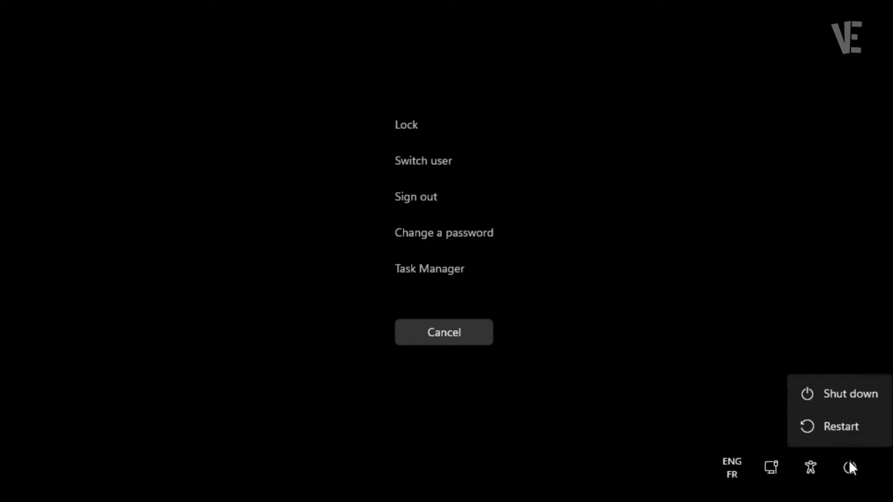
{"action": "left_click", "coordinate": [847, 427], "text": "shift"}
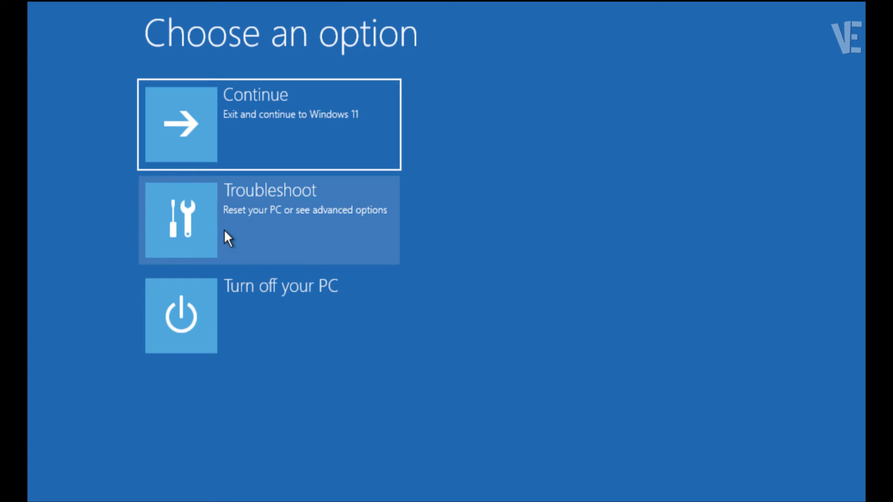
- Restart the PC into Safe Mode through the advanced Startup Settings and sign in with the account password
{"action": "left_click", "coordinate": [286, 212]}
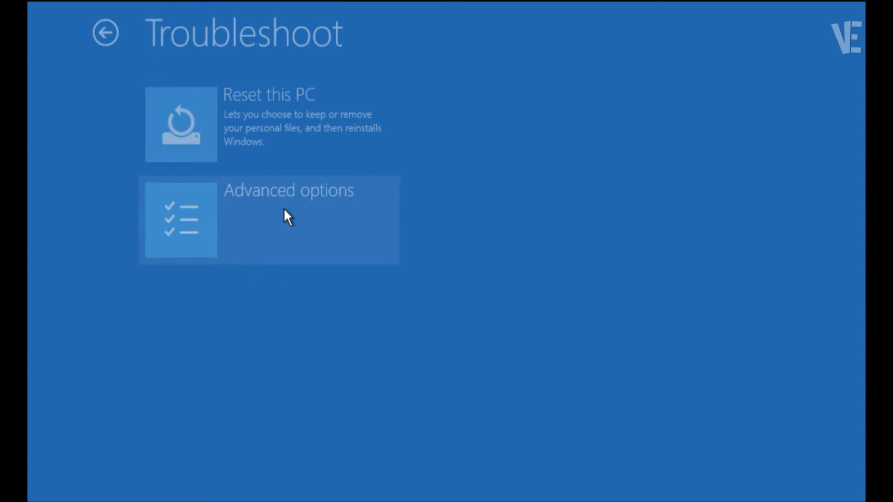
{"action": "left_click", "coordinate": [302, 225]}
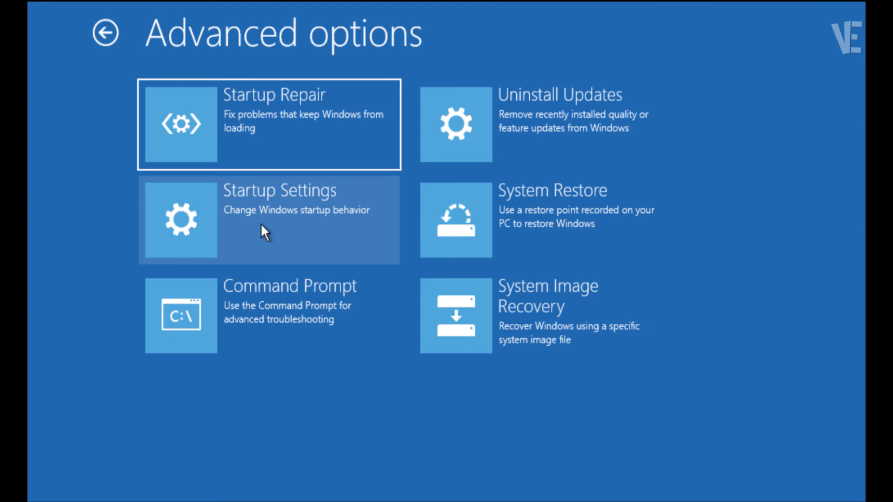
{"action": "left_click", "coordinate": [240, 227]}
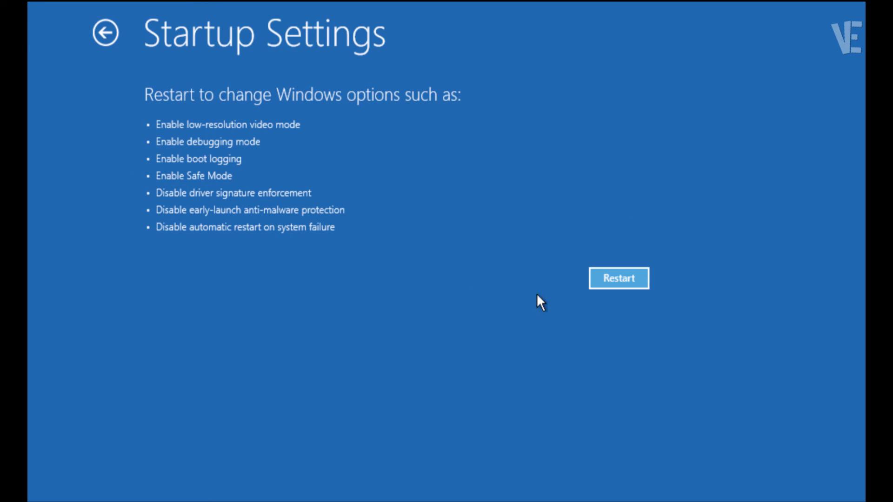
{"action": "left_click", "coordinate": [634, 278]}
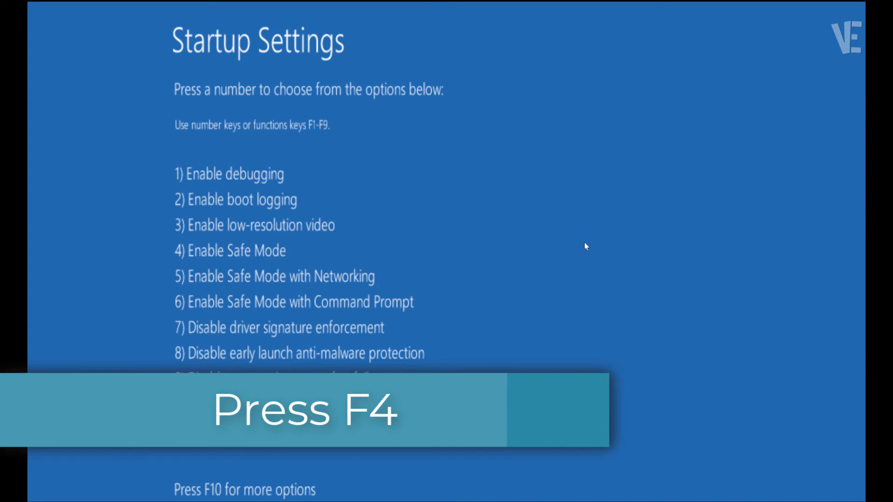
{"action": "key", "text": "F4"}
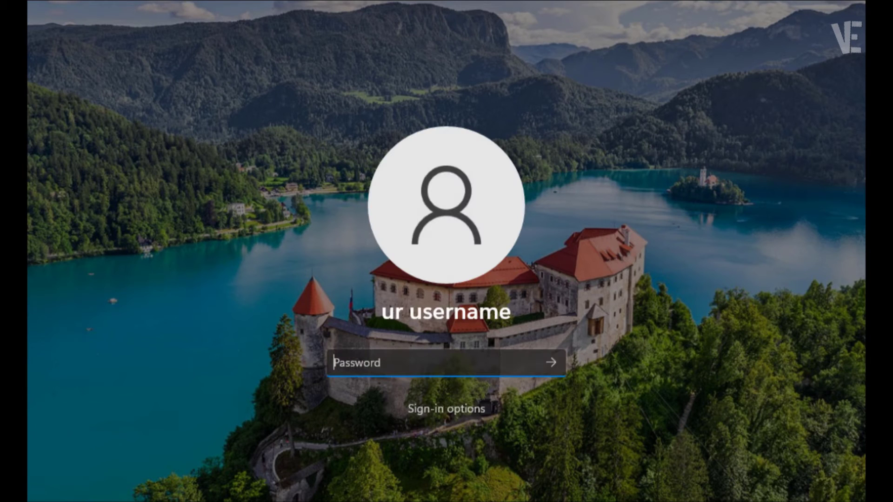
{"action": "type", "text": "••"}
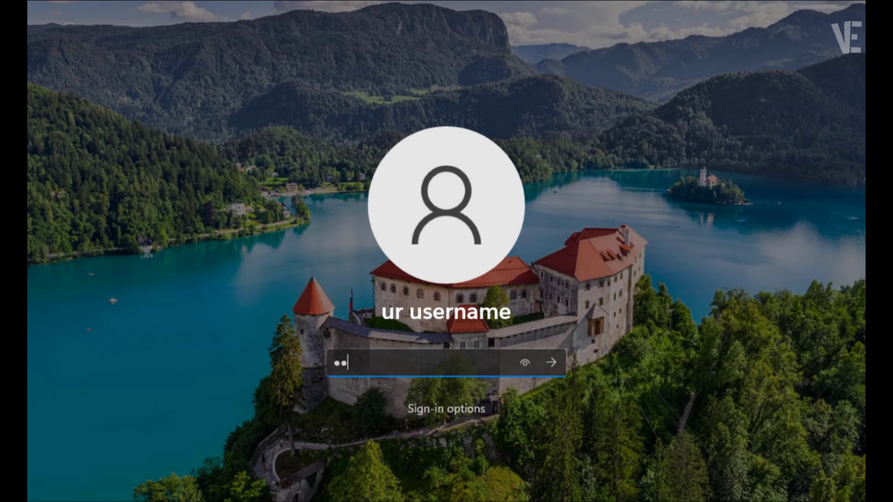
{"action": "key", "text": "Return"}
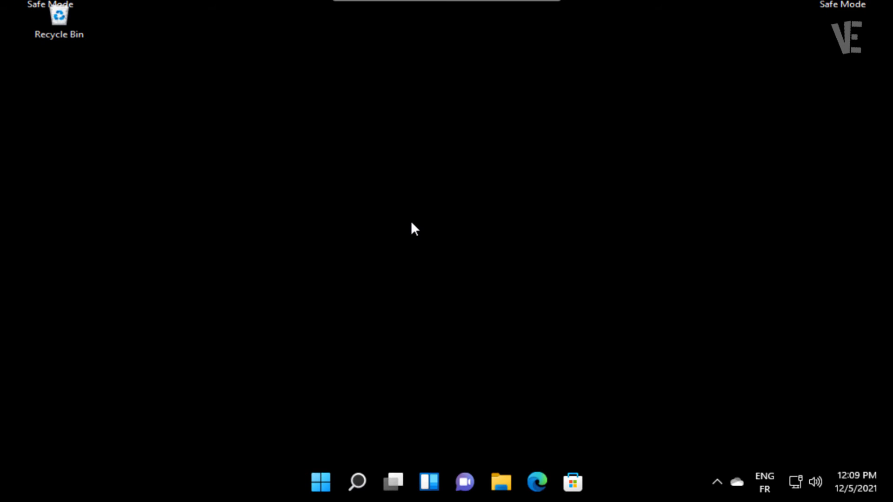
- Search Windows for "add" and open Add or remove programs
{"action": "left_click", "coordinate": [359, 482]}
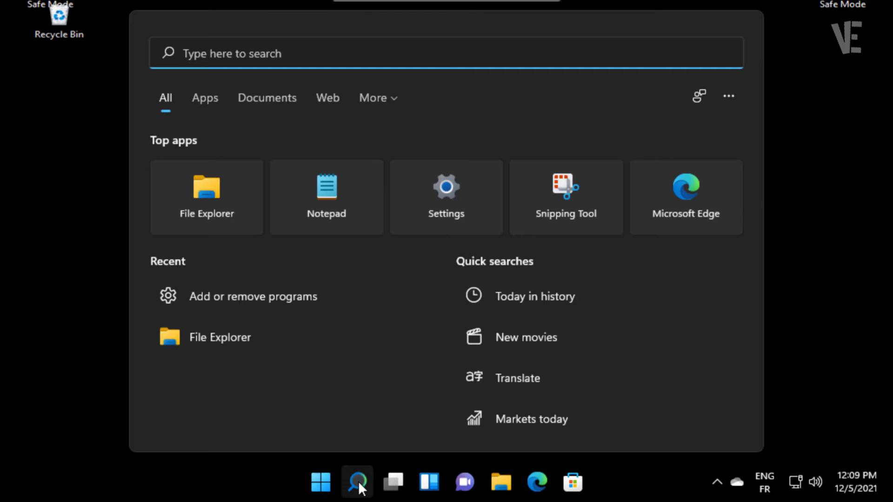
{"action": "type", "text": "add"}
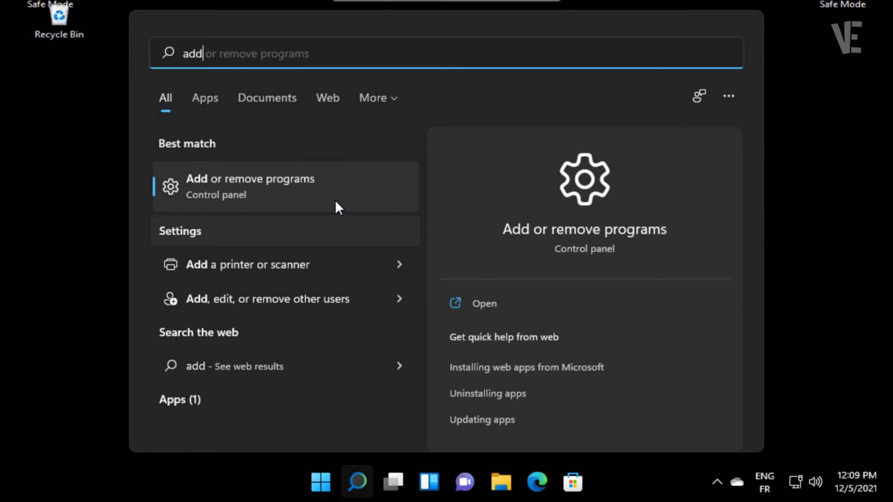
{"action": "left_click", "coordinate": [275, 183]}
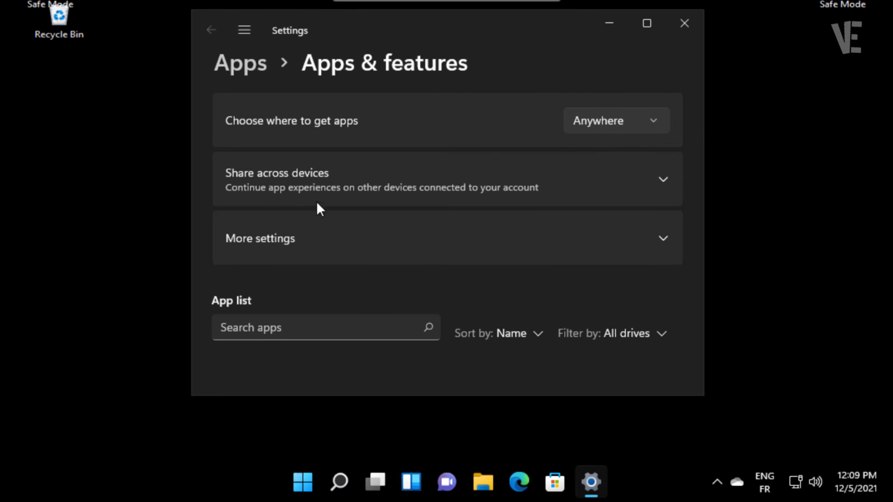
- Search the installed app list for "Microsoft v" and maximize the Settings window
{"action": "left_click", "coordinate": [292, 329]}
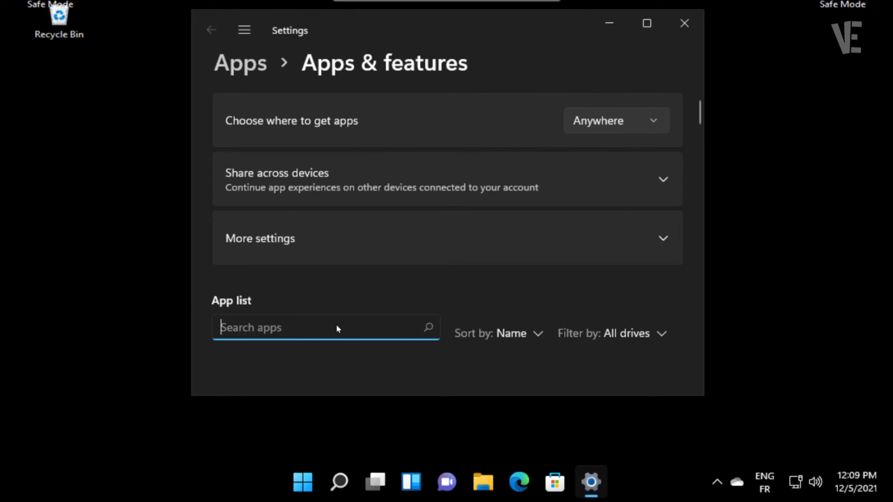
{"action": "type", "text": "micr"}
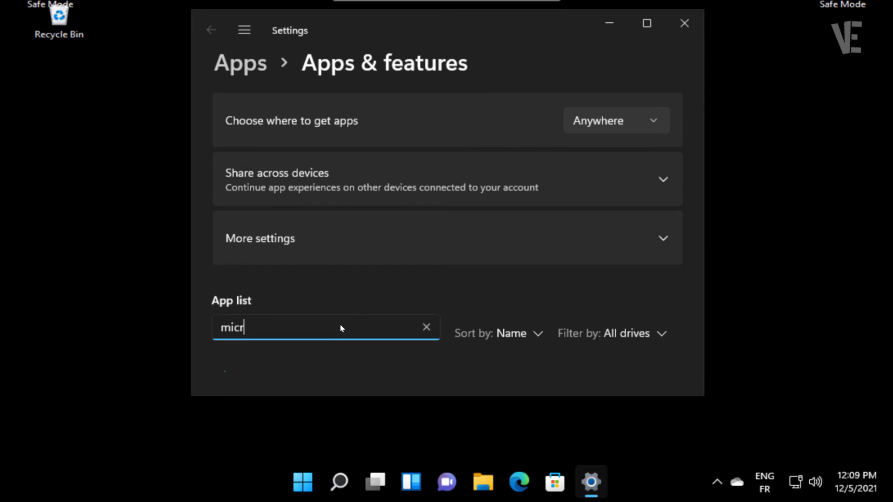
{"action": "type", "text": "osoft v"}
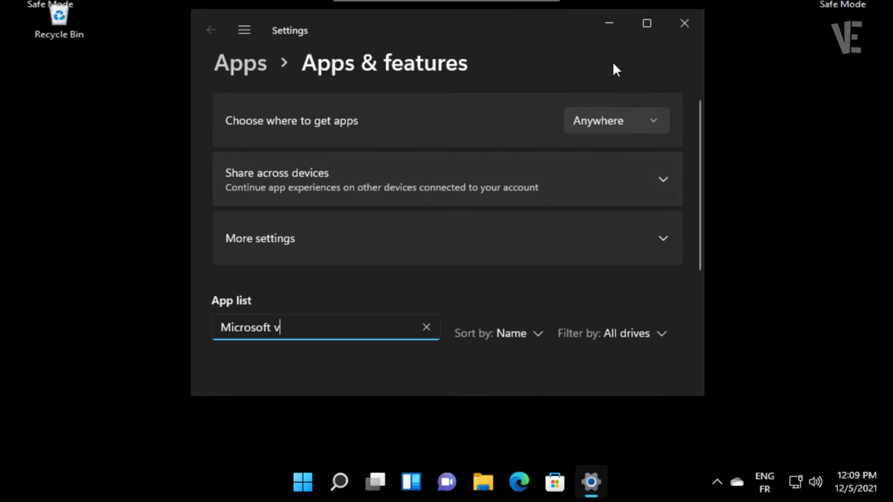
{"action": "left_click", "coordinate": [646, 24]}
{"action": "scroll", "coordinate": [475, 253], "scroll_direction": "down", "scroll_amount": 2}
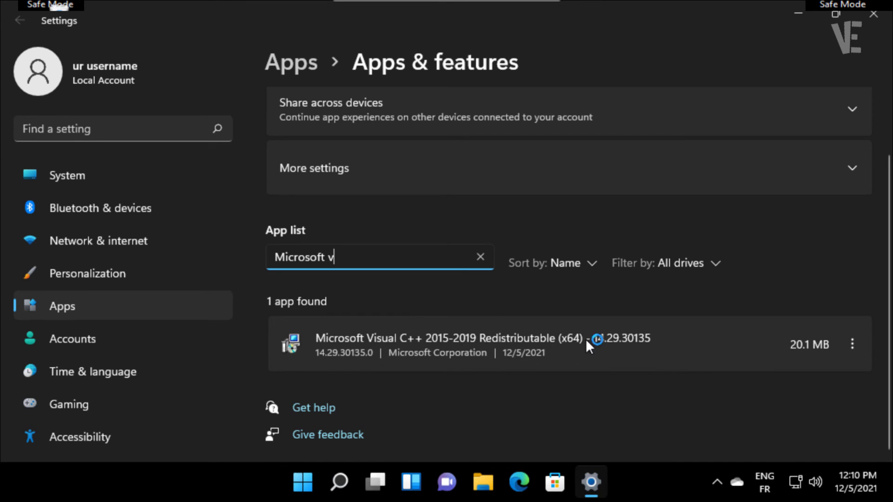
- Uninstall Microsoft Visual C++ 2015-2019 Redistributable (x64), allowing it to make changes, and close its setup and Settings
{"action": "left_click", "coordinate": [853, 345]}
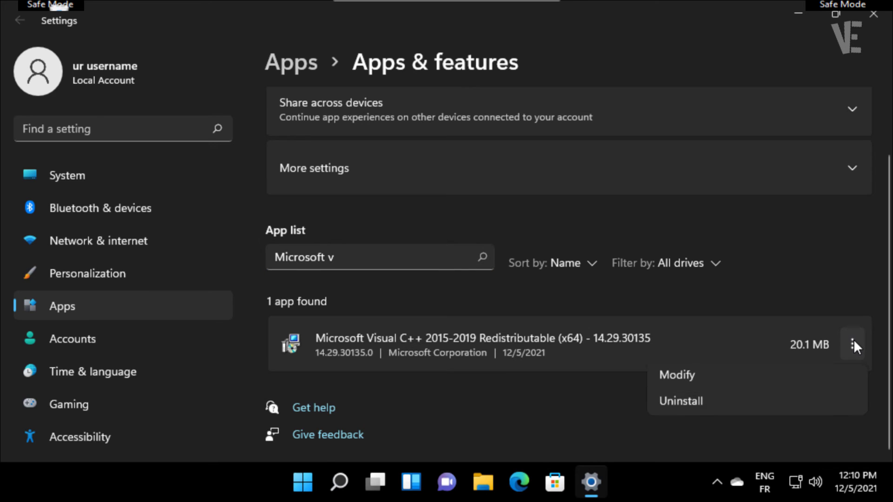
{"action": "left_click", "coordinate": [693, 408]}
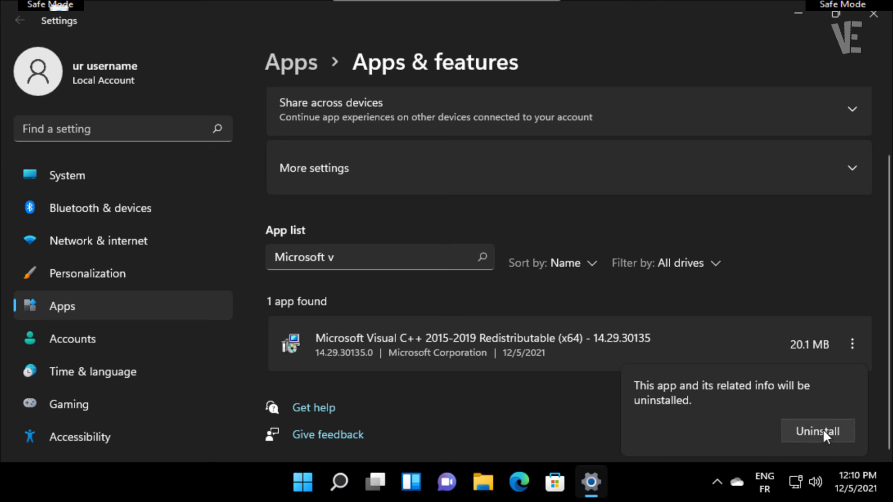
{"action": "left_click", "coordinate": [809, 428]}
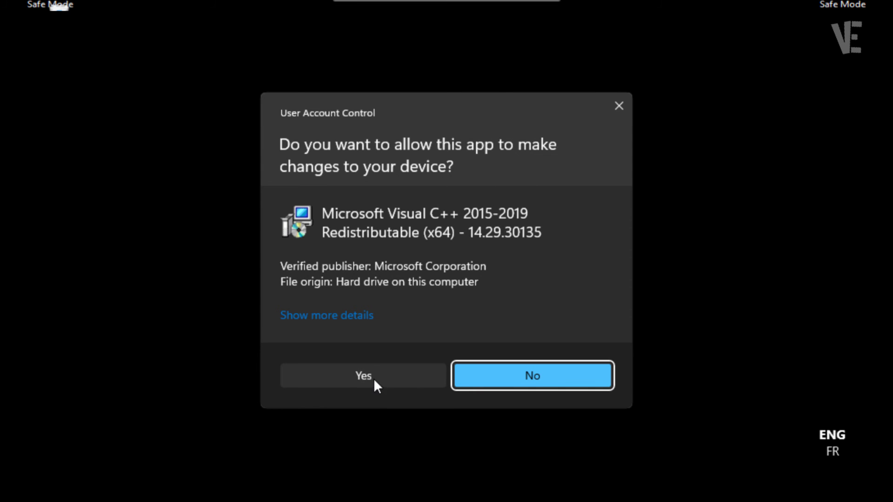
{"action": "left_click", "coordinate": [374, 377]}
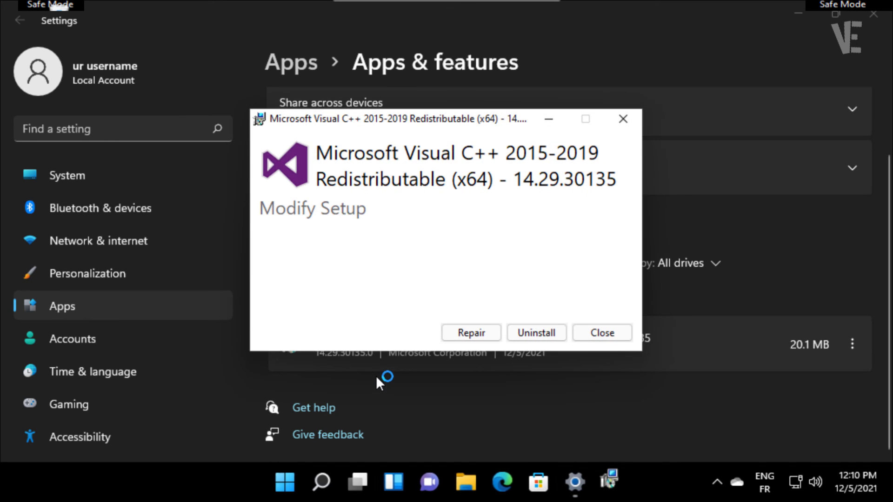
{"action": "left_click", "coordinate": [542, 335]}
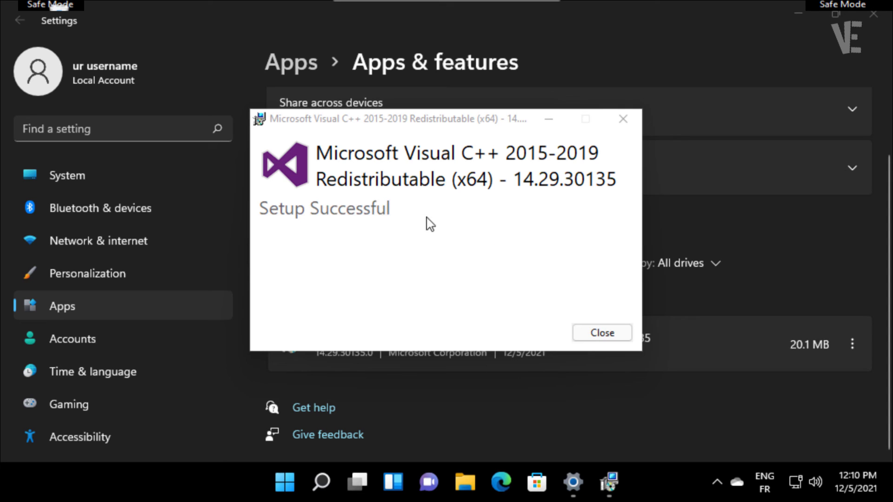
{"action": "left_click", "coordinate": [582, 334]}
{"action": "left_click", "coordinate": [873, 15]}
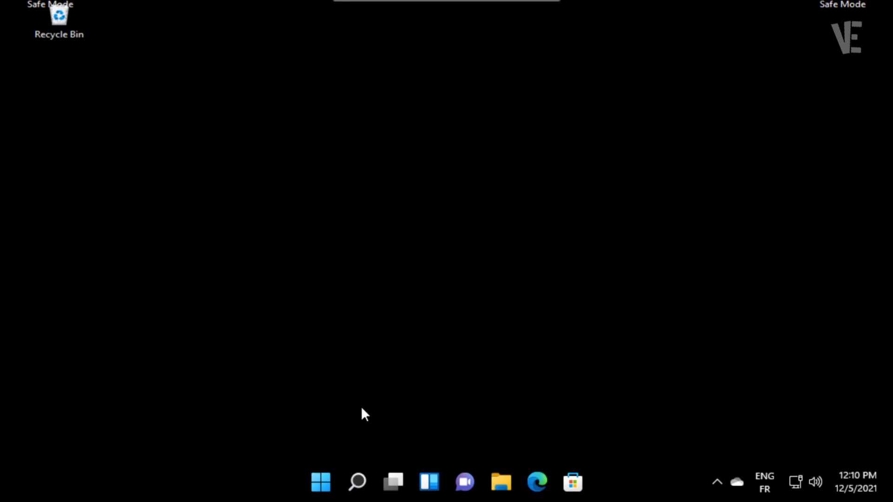
- Restart the PC out of Safe Mode and dismiss the lock screen to sign in
{"action": "left_click", "coordinate": [321, 479]}
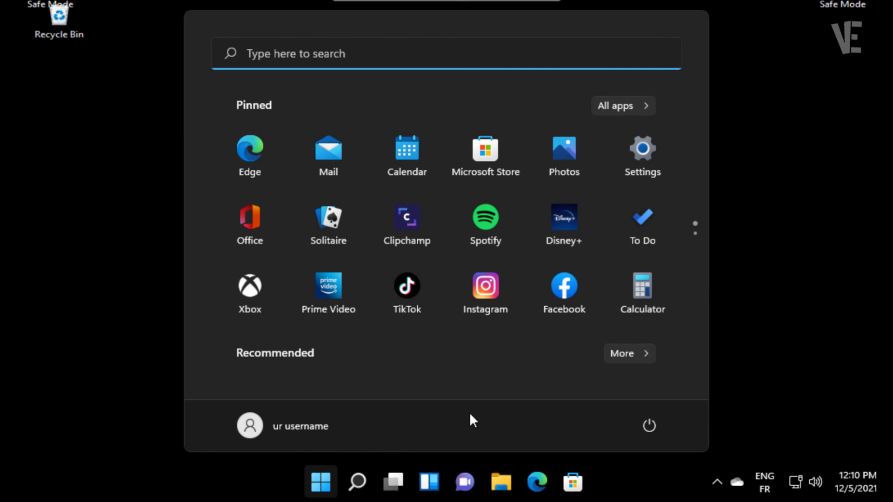
{"action": "left_click", "coordinate": [650, 424]}
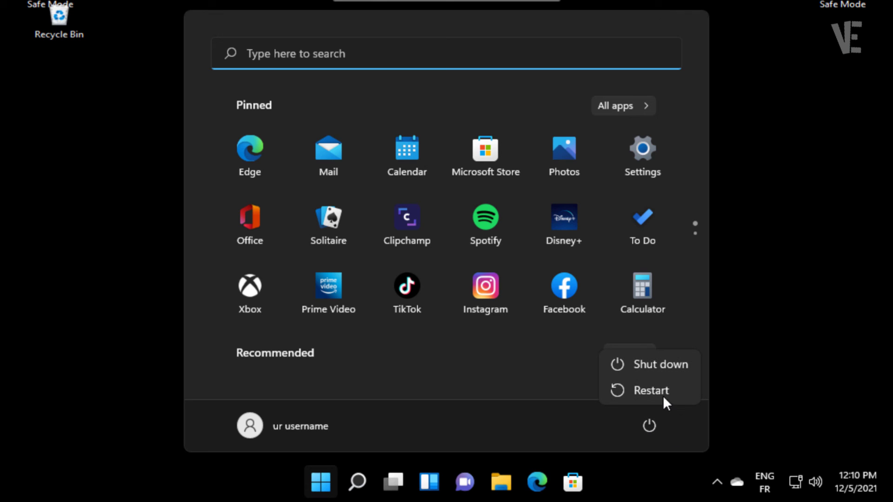
{"action": "left_click", "coordinate": [648, 389]}
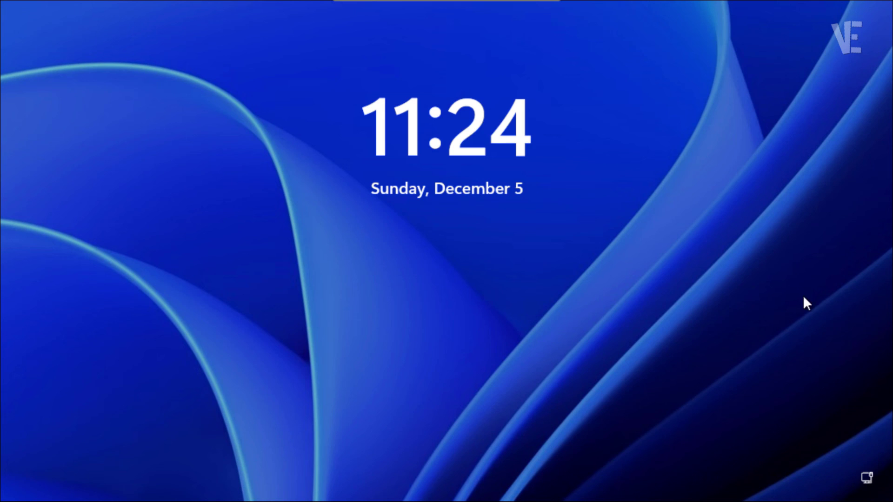
{"action": "left_click", "coordinate": [803, 295]}
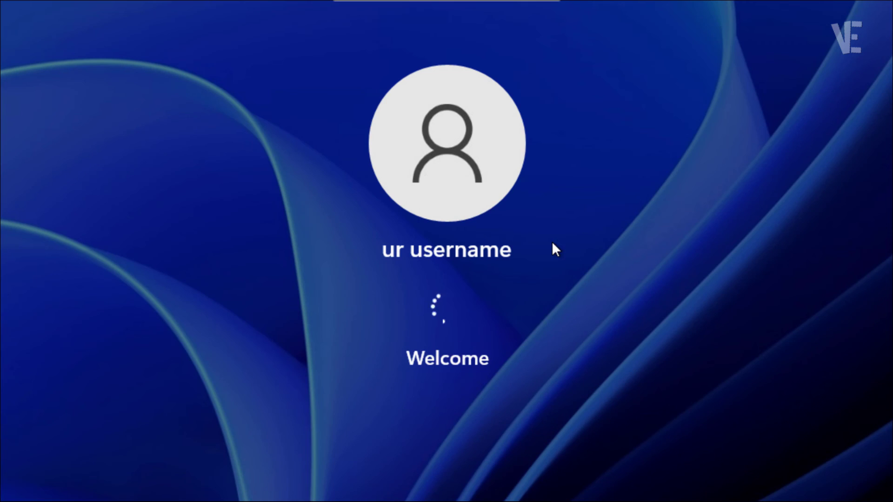